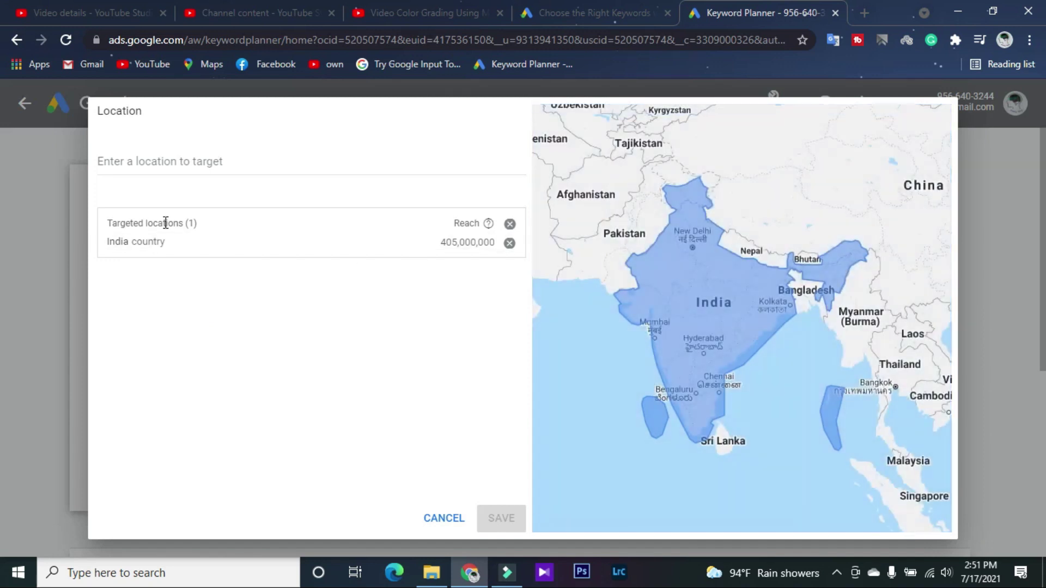
Add Bangladesh to the targeted locations alongside India and save the location settings.
click(200, 159)
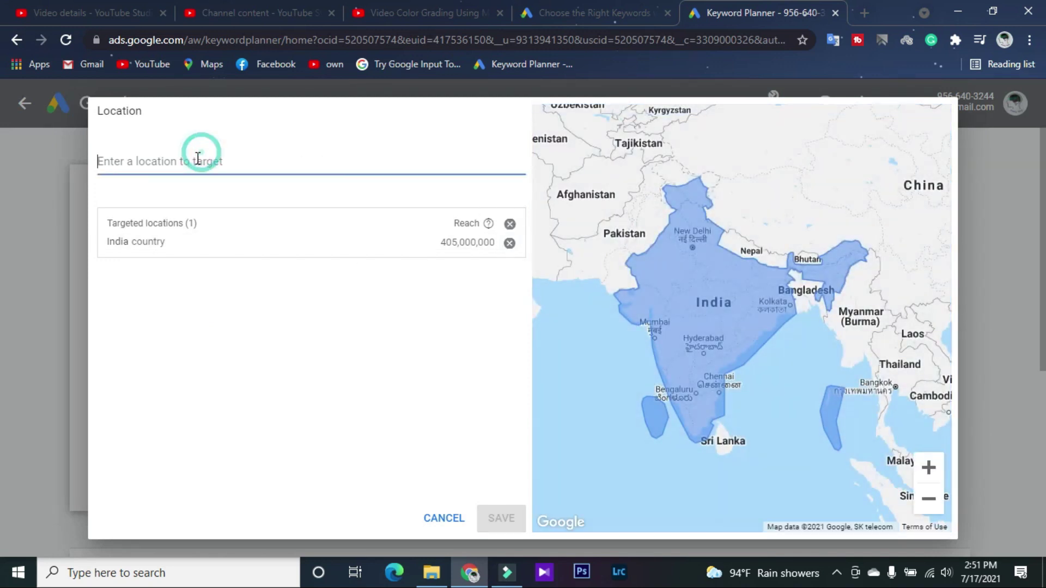
text(ba)
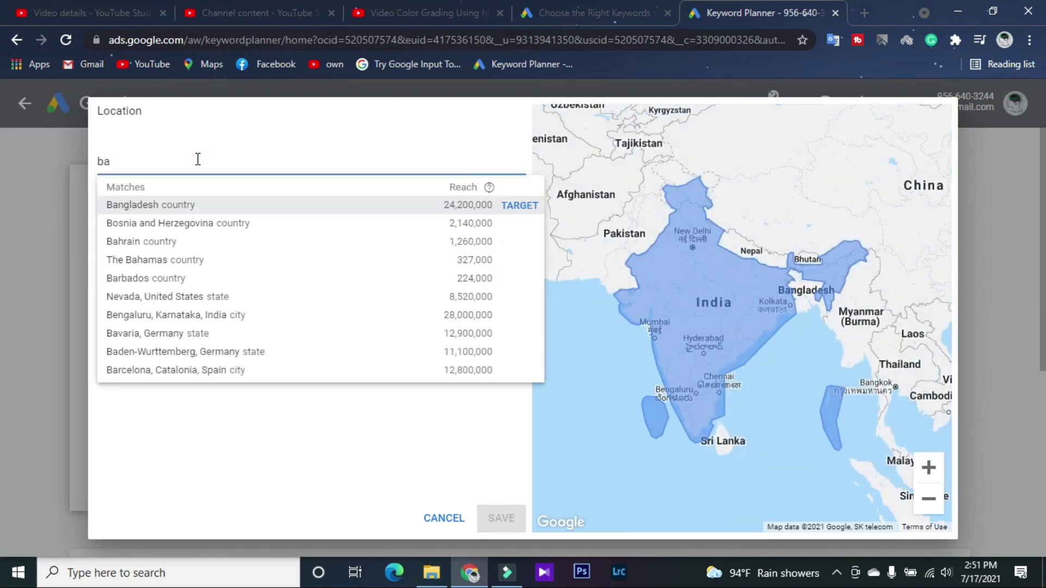
click(170, 204)
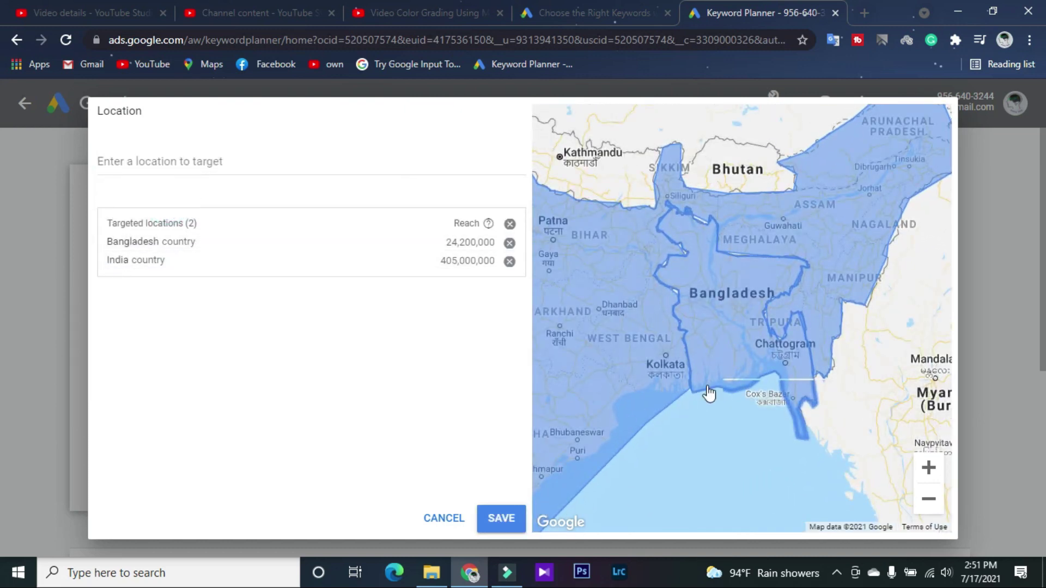
click(503, 519)
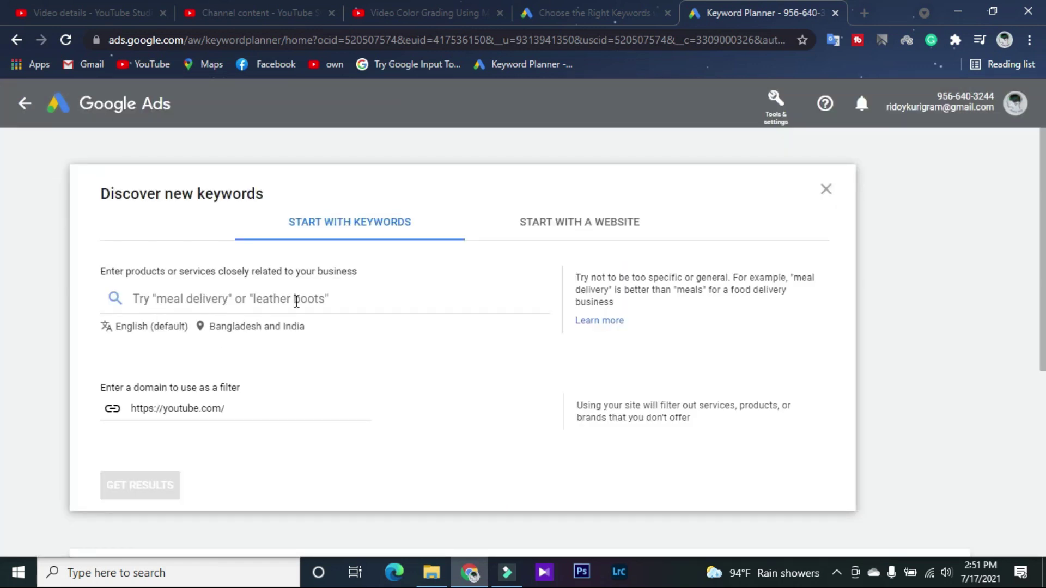
Copy the phrase "make Cartoon video" from the Plotagon video's title in YouTube Studio.
click(168, 297)
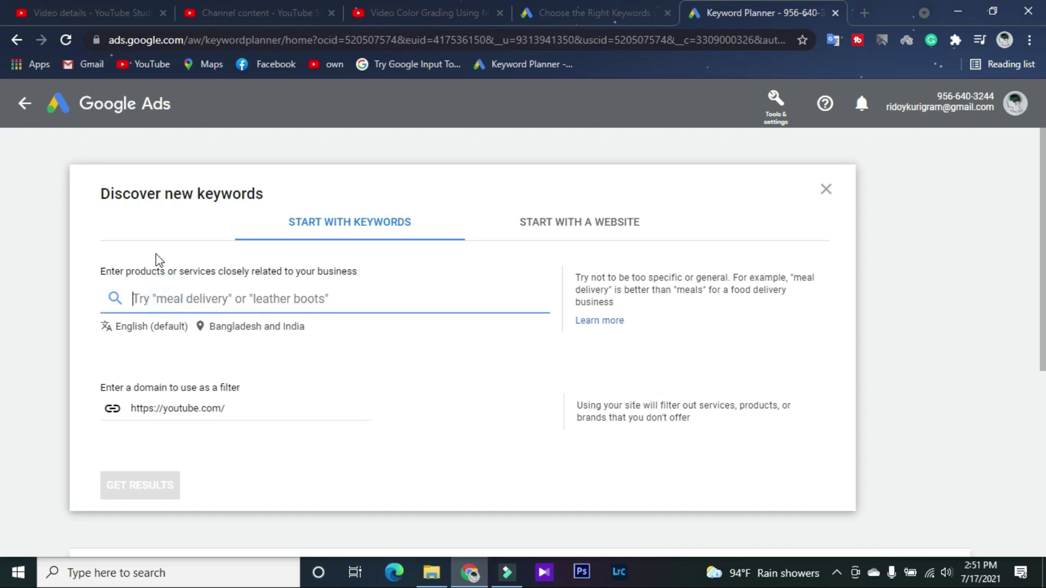
click(50, 2)
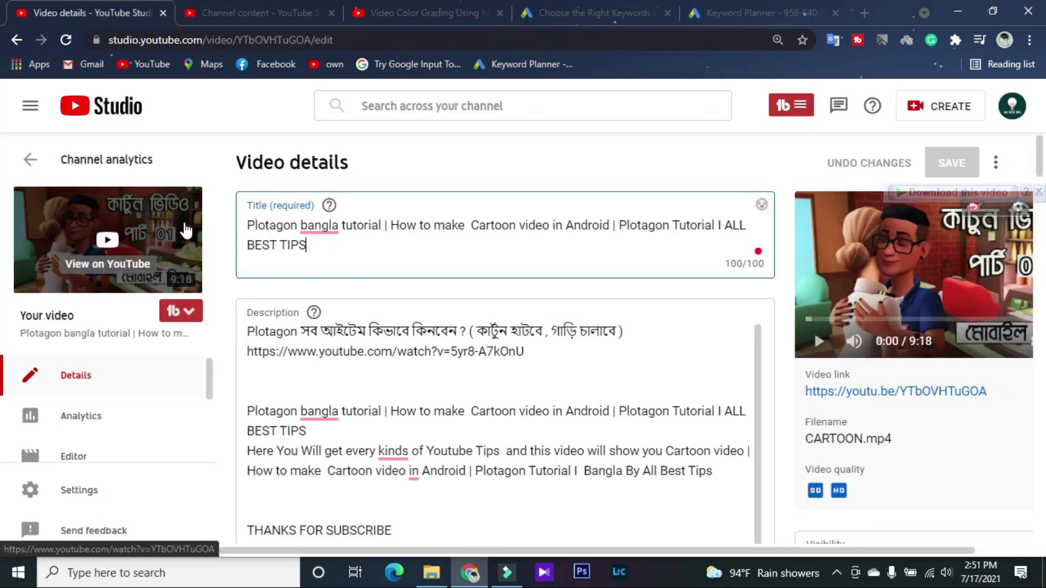
drag(398, 226, 553, 240)
click(547, 255)
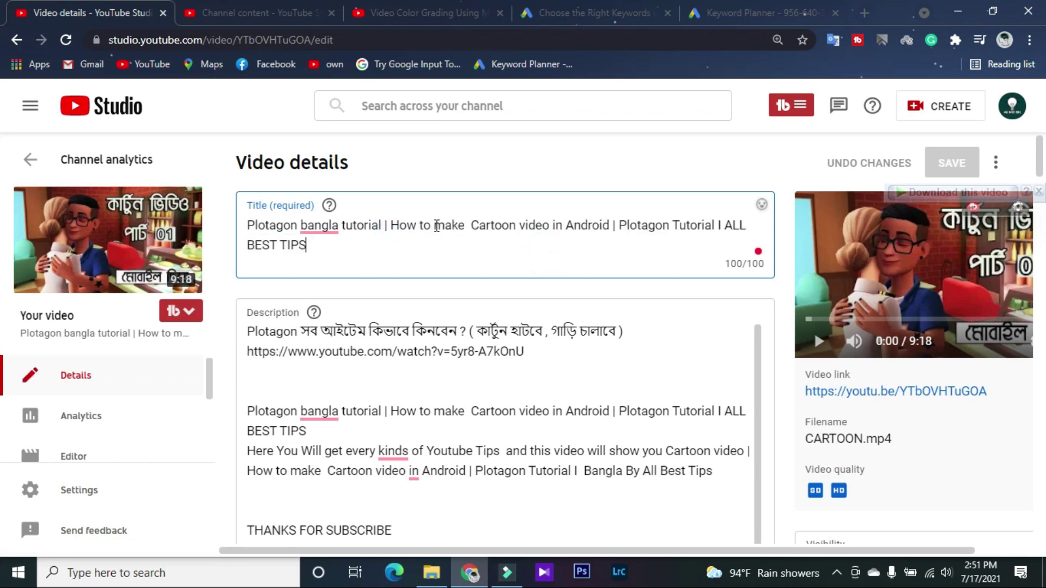
drag(435, 224, 550, 231)
key(ctrl+c)
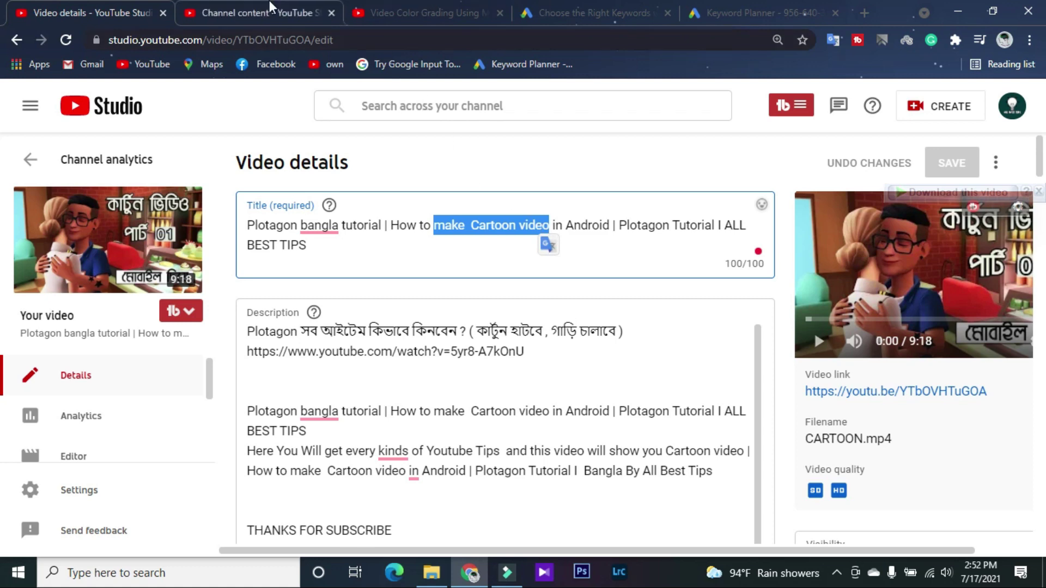
Switch back to Keyword Planner and get keyword ideas for the copied phrase "make Cartoon video".
click(269, 7)
click(391, 6)
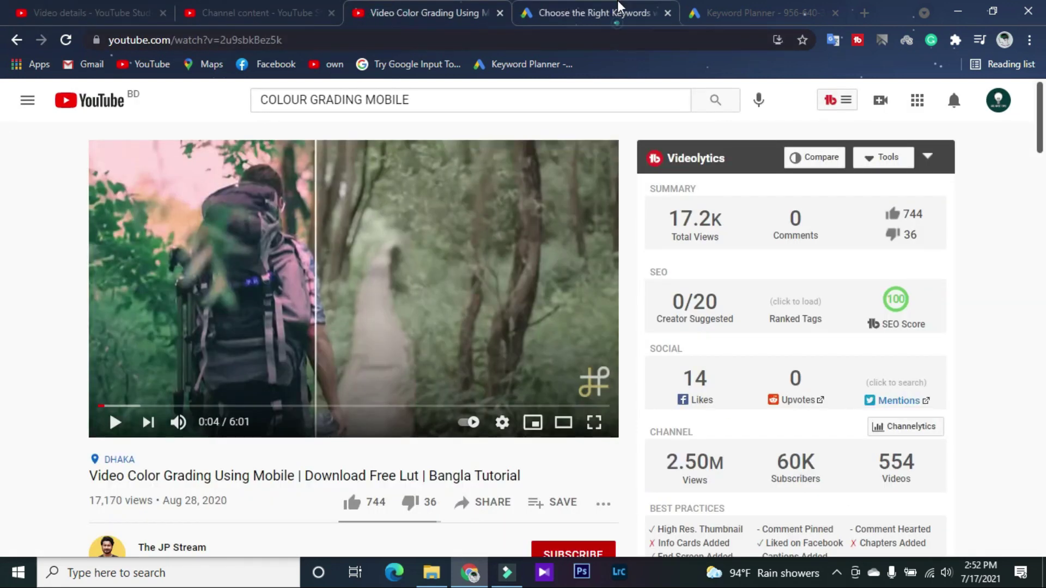
click(551, 5)
click(763, 12)
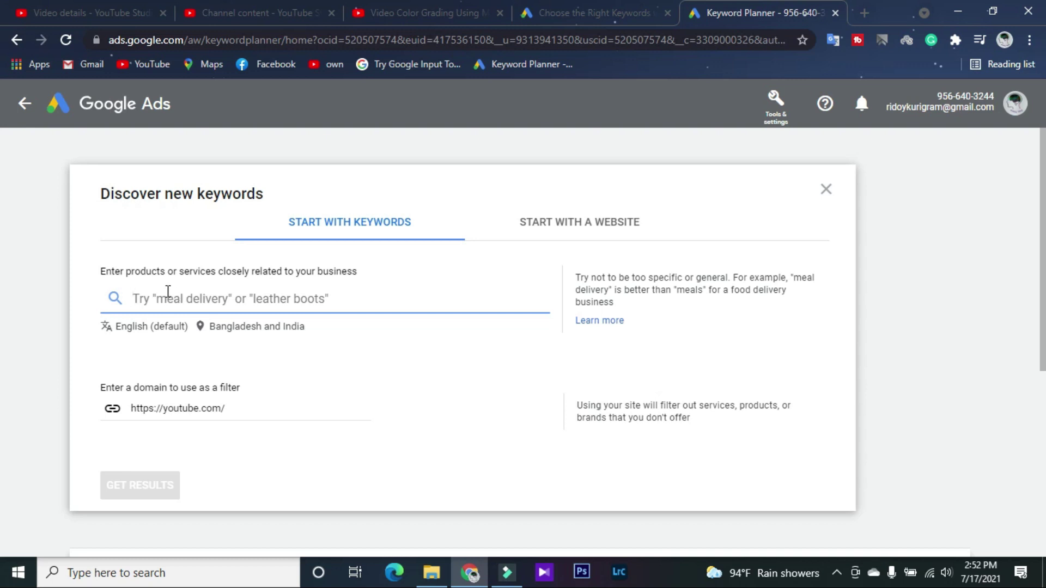
key(ctrl+v)
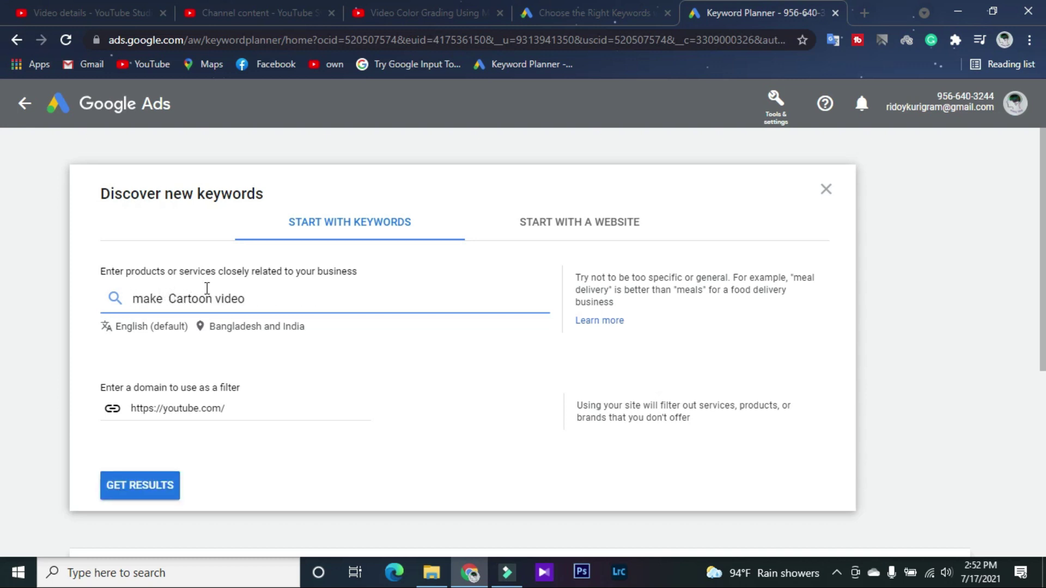
click(135, 484)
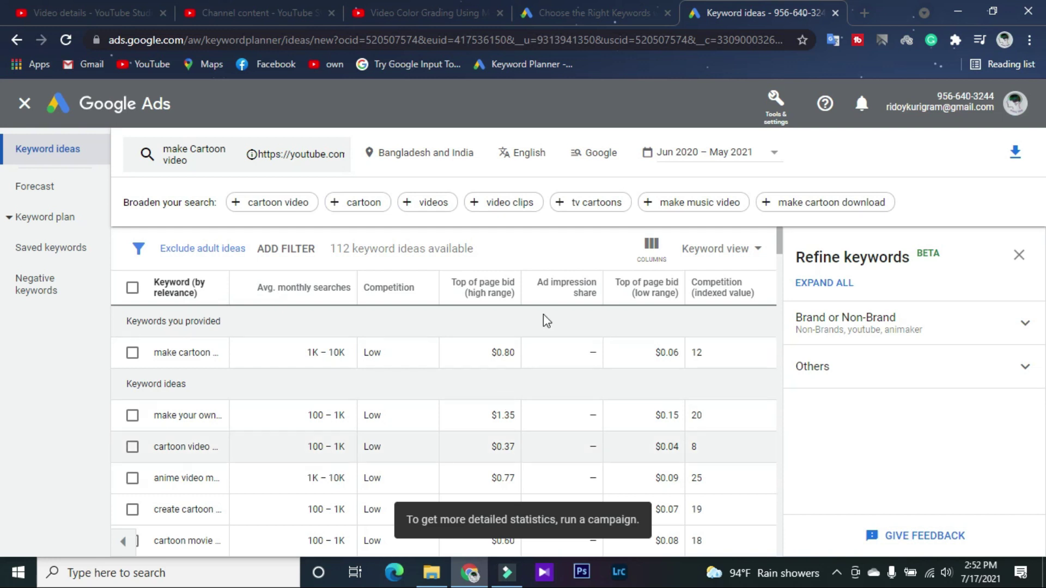
Look through the keyword ideas and their search volume, competition and bid columns, including the explanation of average monthly searches.
mouse_move(627, 289)
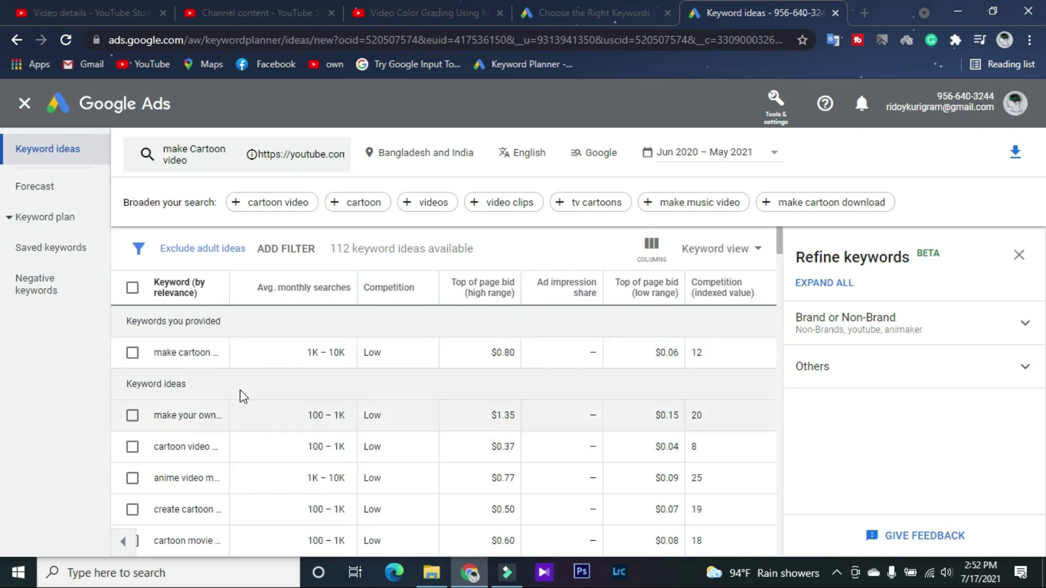
scroll(329, 447, down, 2)
scroll(330, 448, down, 2)
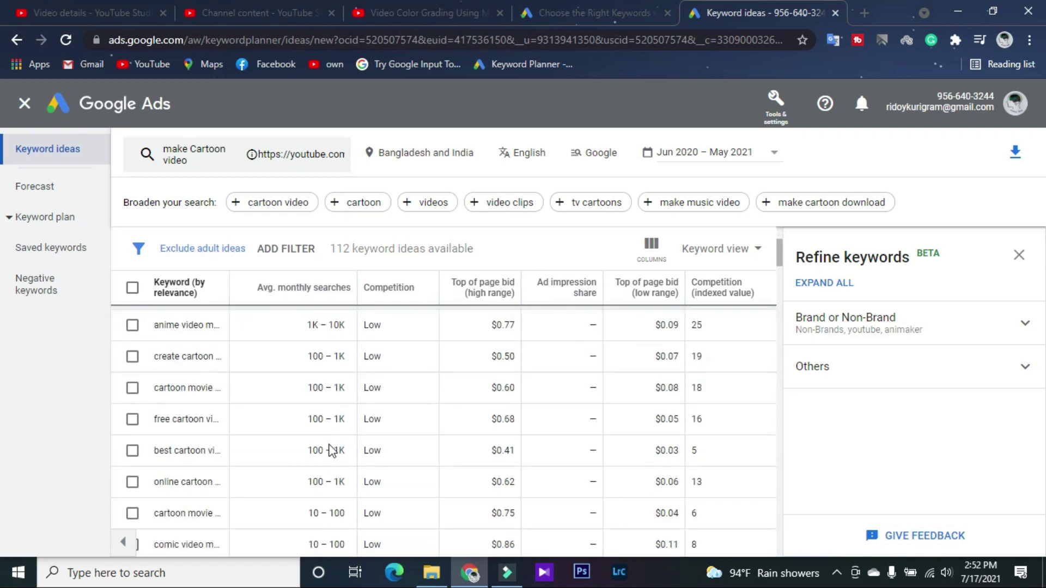
scroll(329, 450, up, 4)
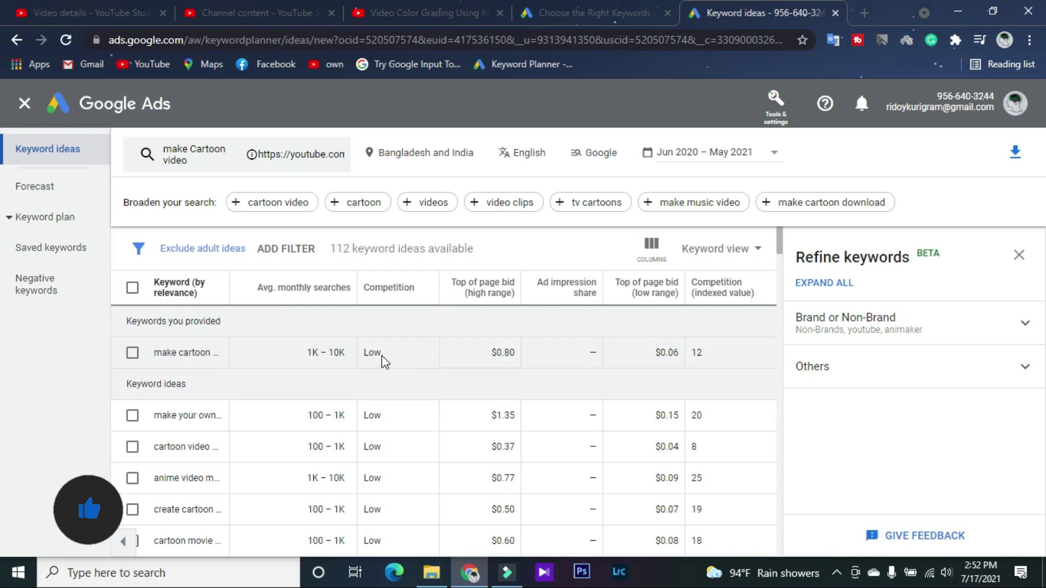
mouse_move(490, 292)
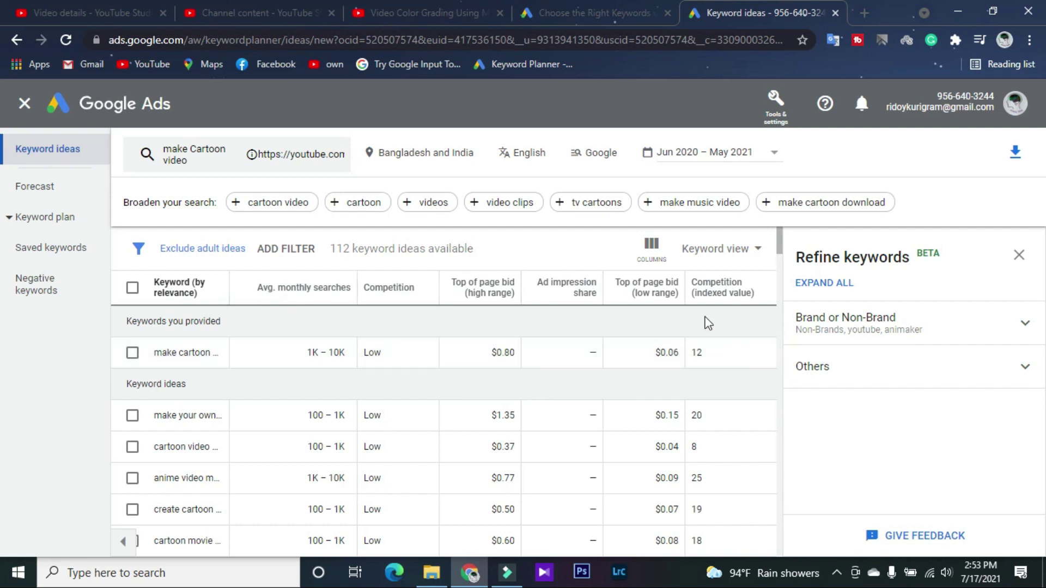
mouse_move(737, 297)
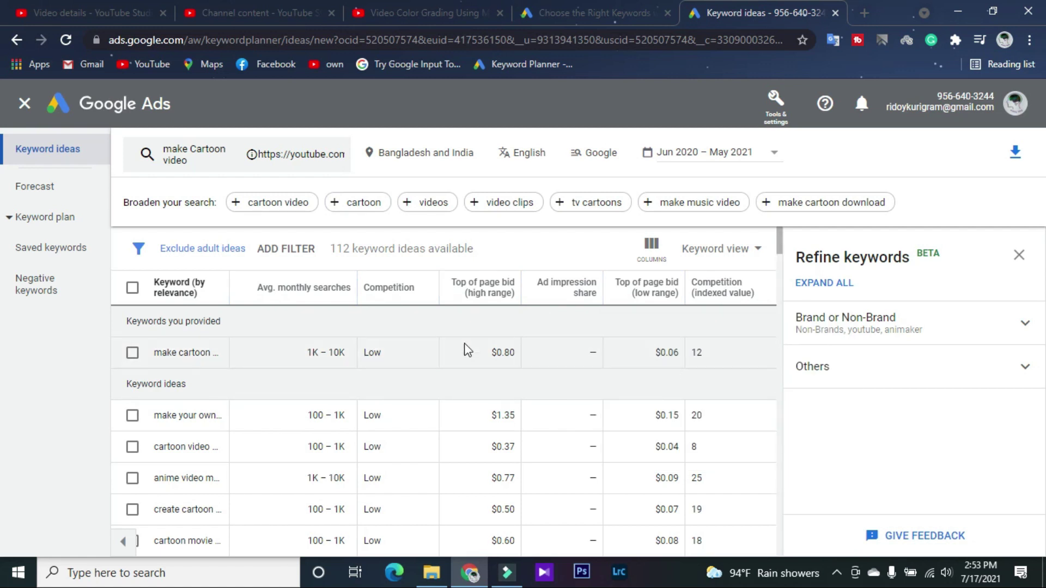
mouse_move(277, 270)
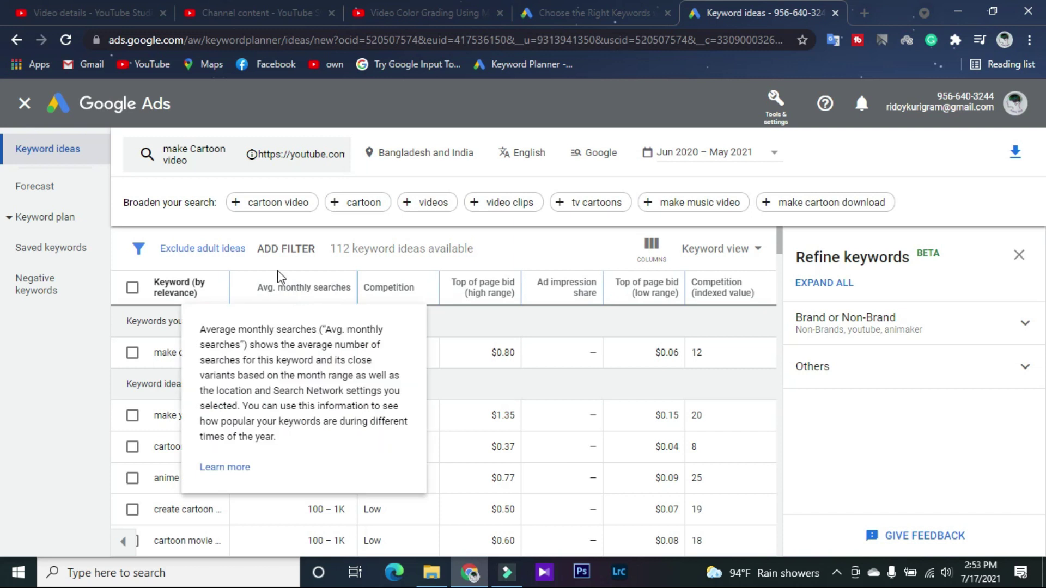
Sort the keyword ideas by highest top of page bid (high range) and examine the first keyword's monthly searches and competition index.
click(480, 294)
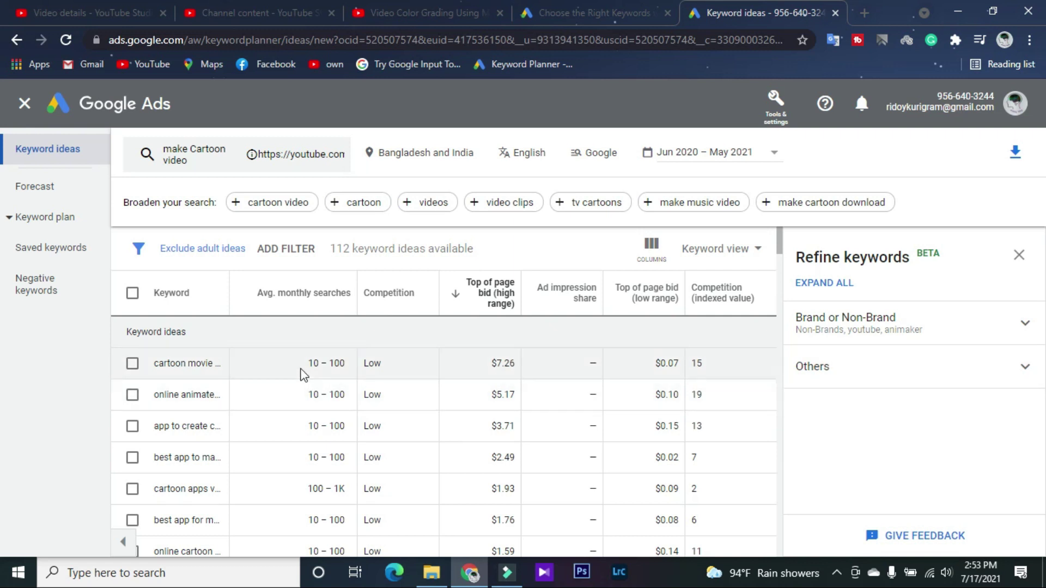
drag(300, 363, 335, 370)
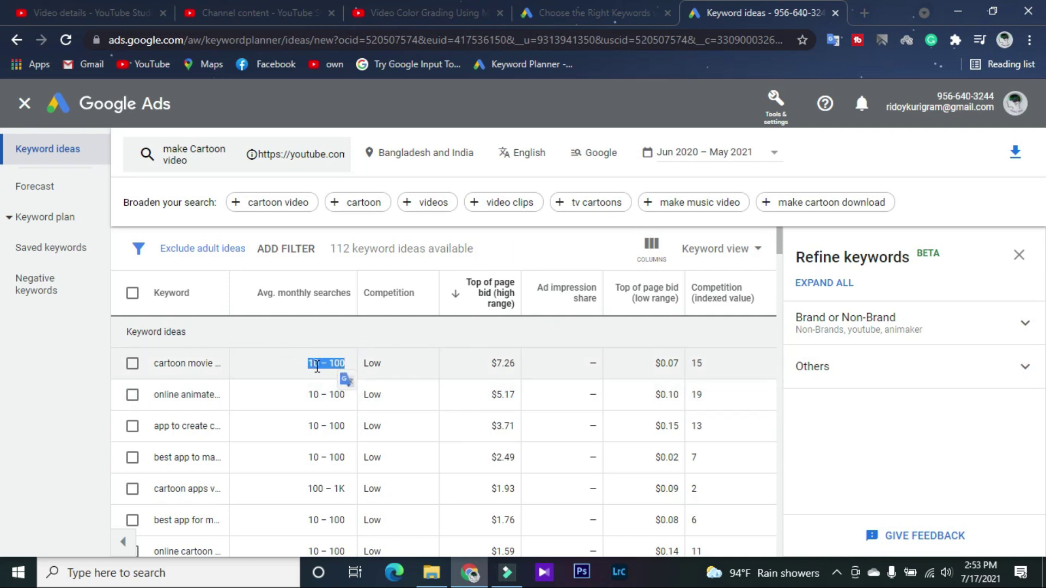
click(334, 362)
double_click(693, 363)
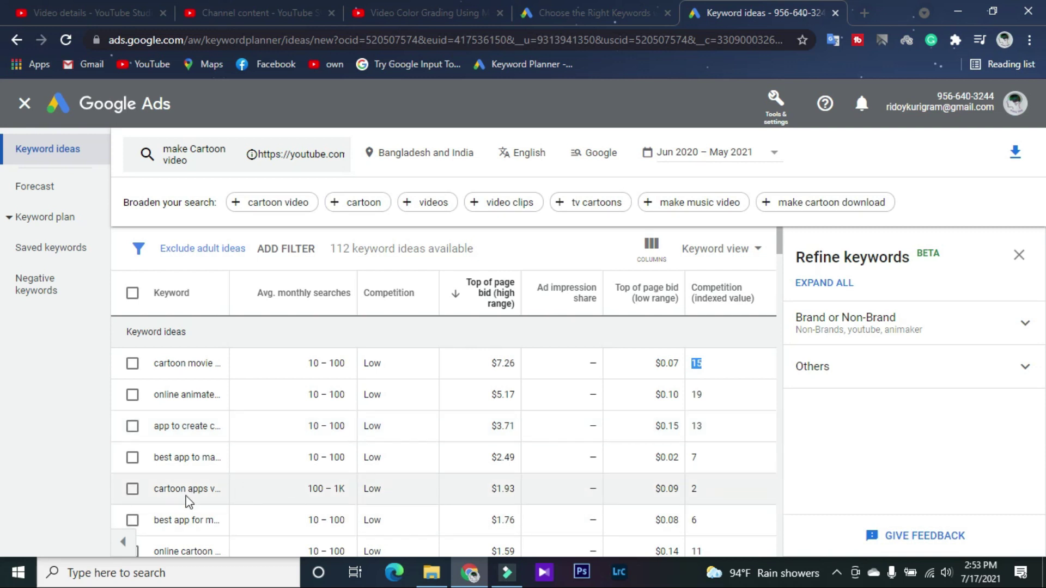
Select the "cartoon apps v..." keyword idea and examine its monthly searches, high-range bid and indexed competition value.
click(134, 489)
drag(147, 490, 736, 498)
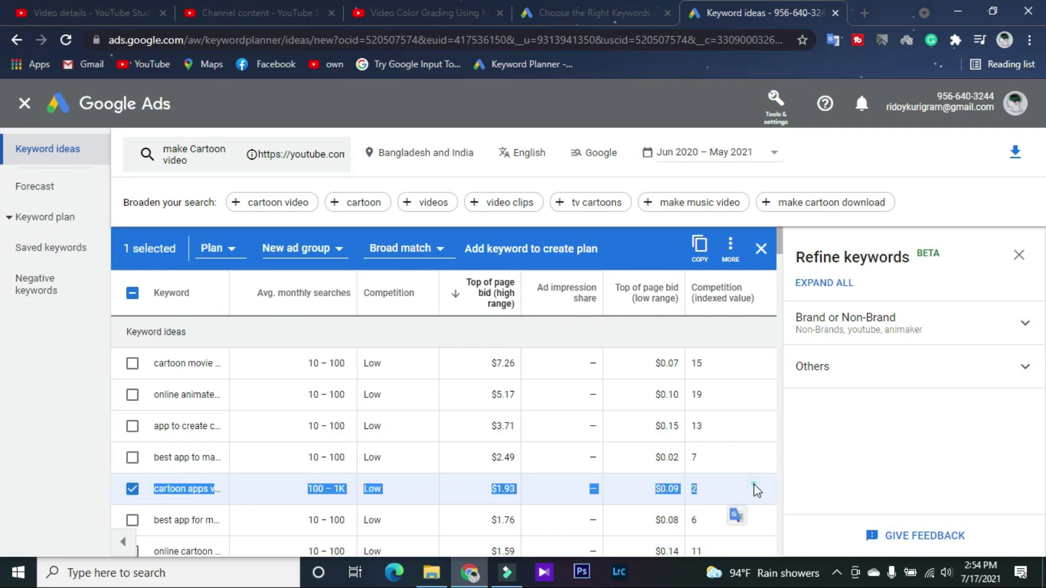
click(757, 491)
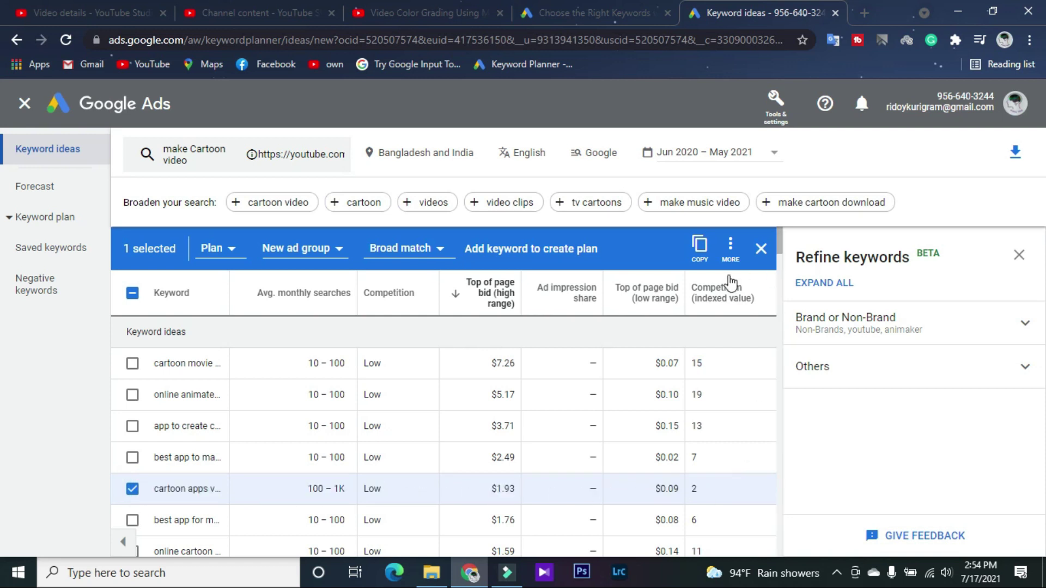
double_click(694, 490)
drag(489, 490, 524, 493)
click(324, 495)
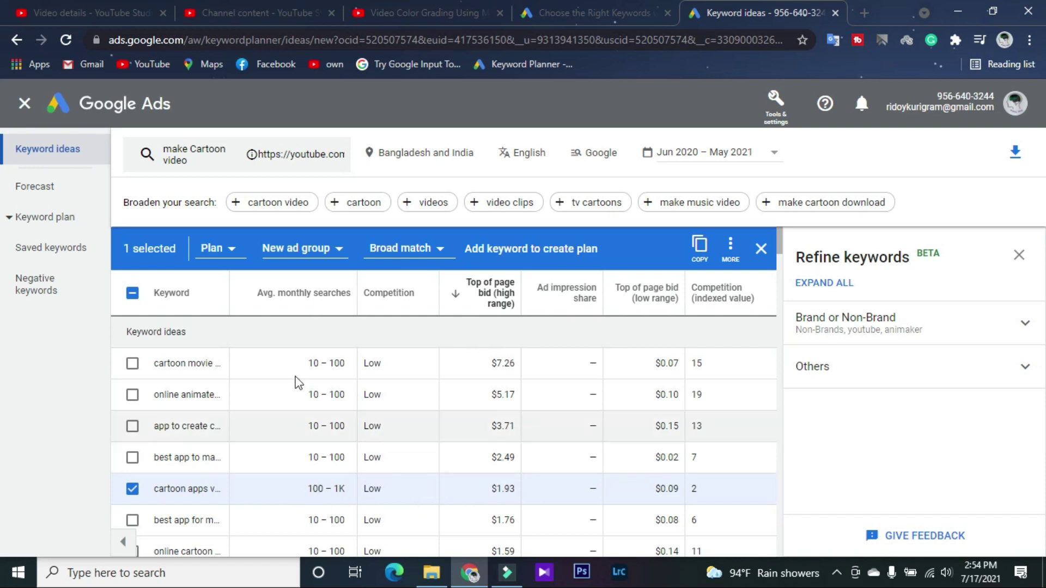
drag(307, 488, 334, 489)
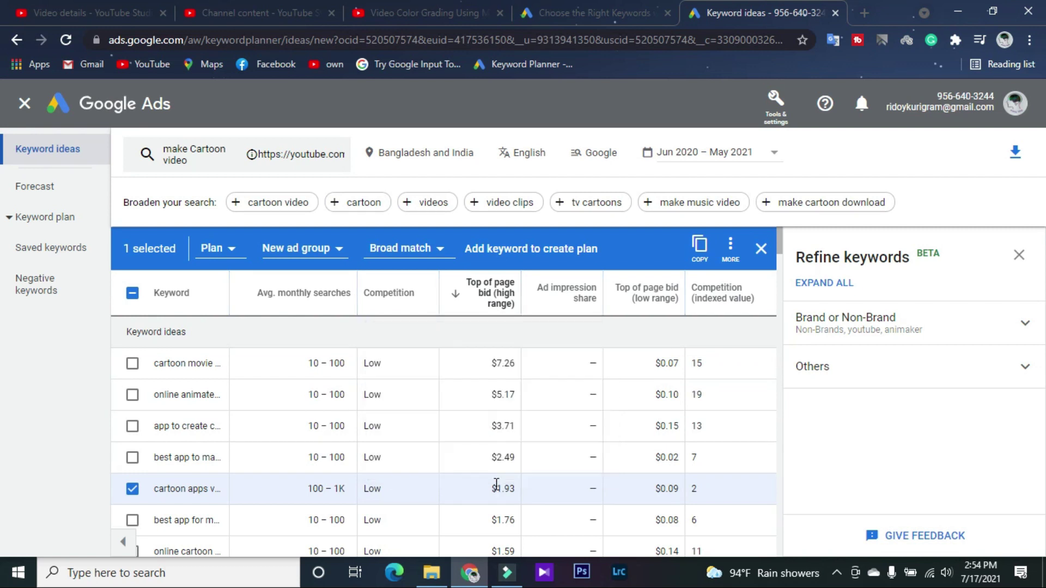
drag(489, 492, 525, 487)
Sort the keyword ideas by highest average monthly searches and check the "anime video m..." keyword's search volume and competition index.
scroll(539, 493, down, 5)
scroll(576, 476, down, 5)
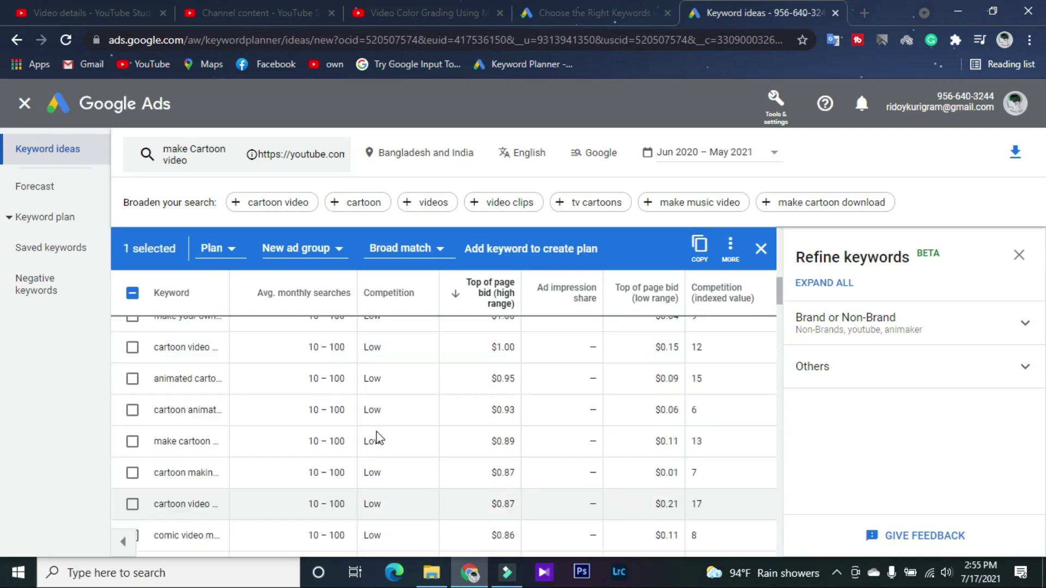
mouse_move(250, 302)
click(309, 288)
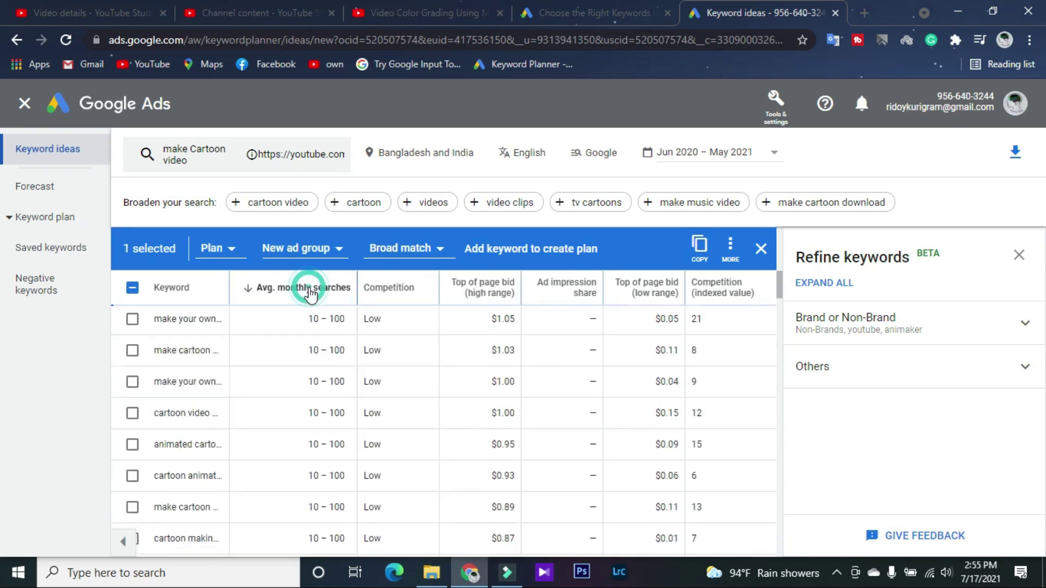
scroll(458, 423, up, 10)
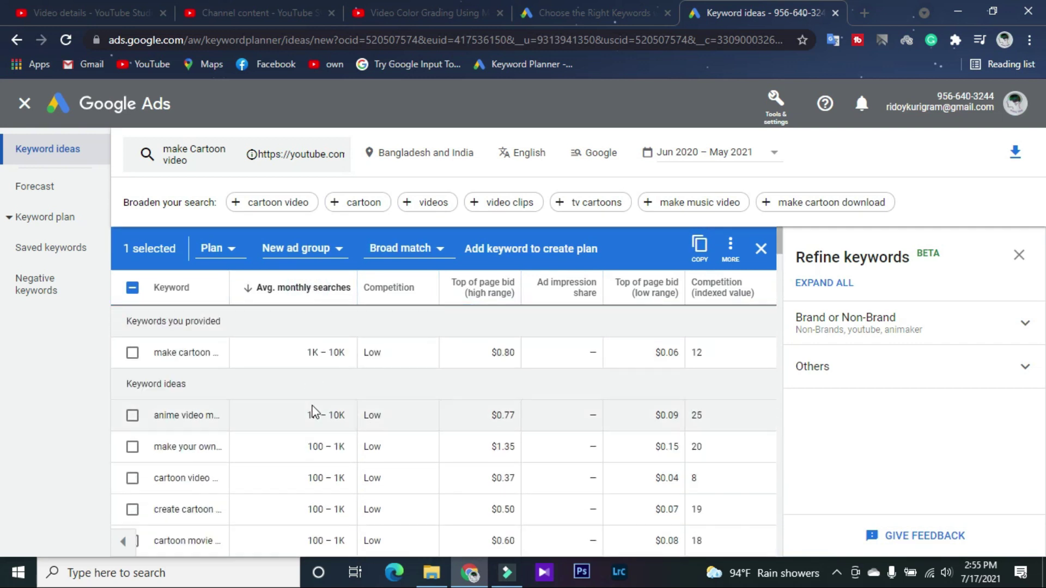
drag(307, 416, 343, 418)
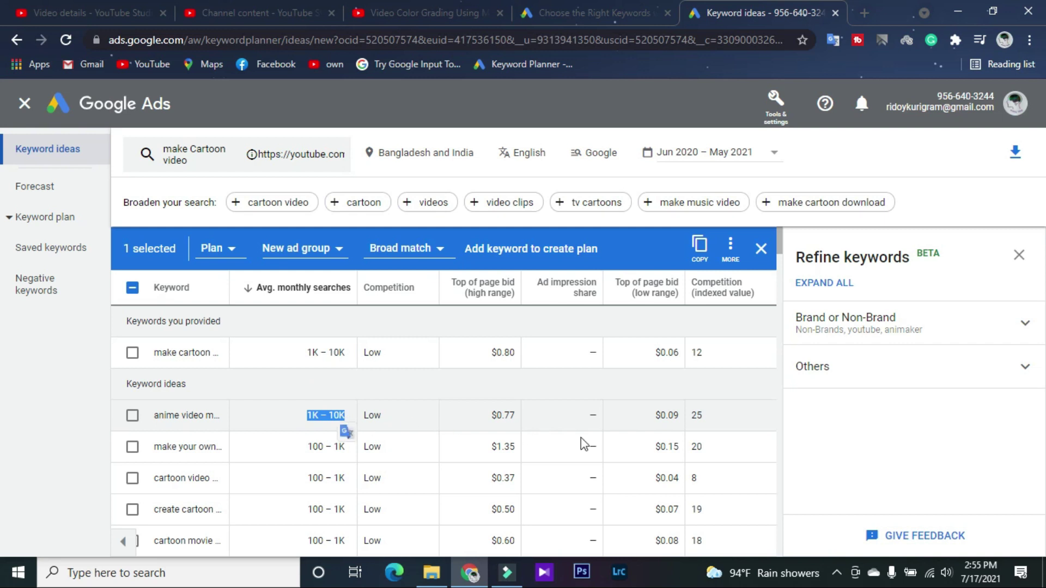
double_click(694, 416)
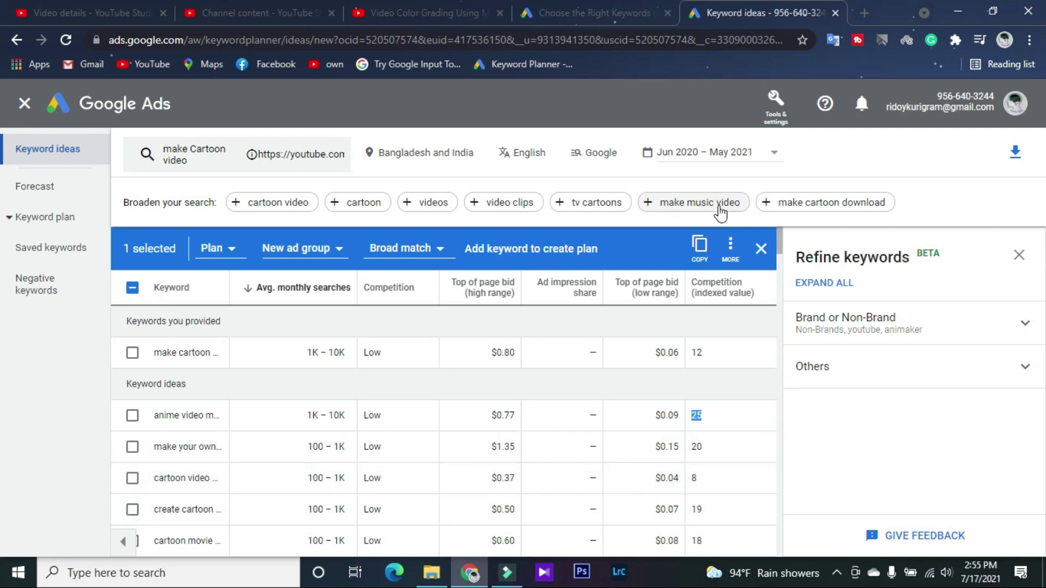
Review the Plotagon video's description in YouTube Studio, including its cover topics, and go back to the channel analytics.
click(87, 11)
scroll(595, 411, down, 3)
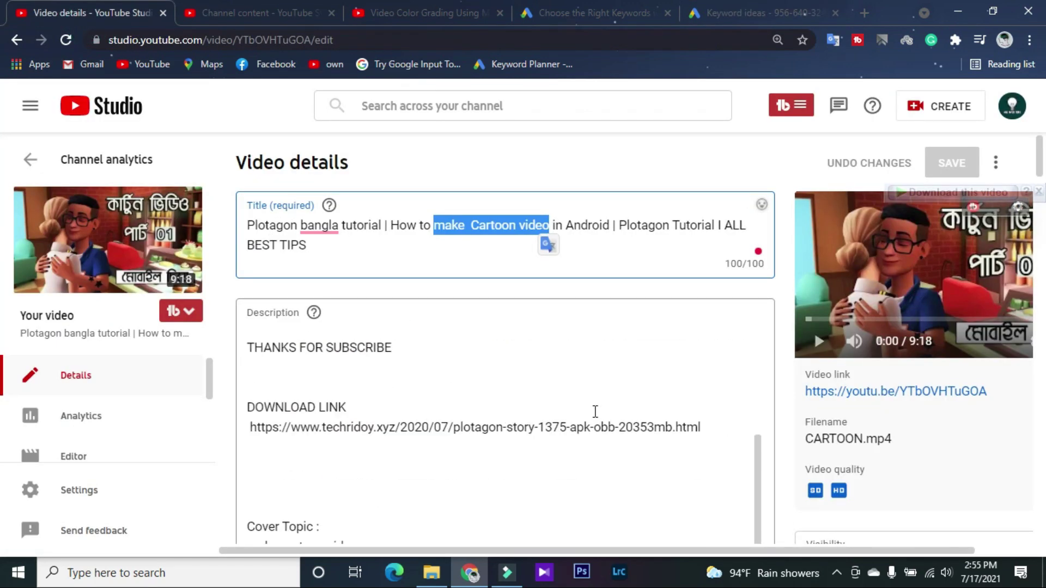
scroll(595, 411, down, 2)
scroll(596, 412, up, 2)
scroll(596, 412, down, 2)
scroll(595, 411, up, 5)
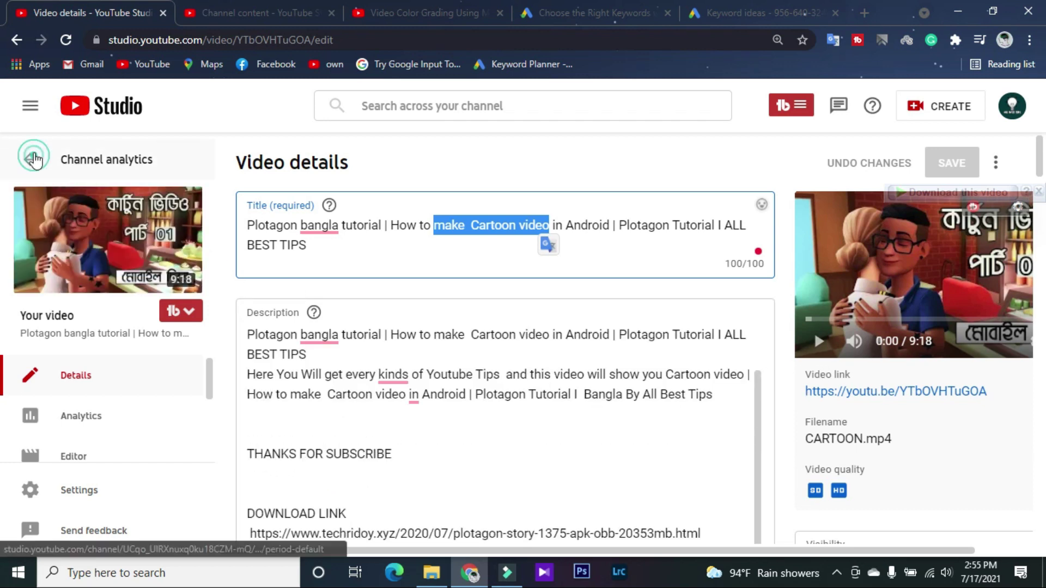
key(alt+Left)
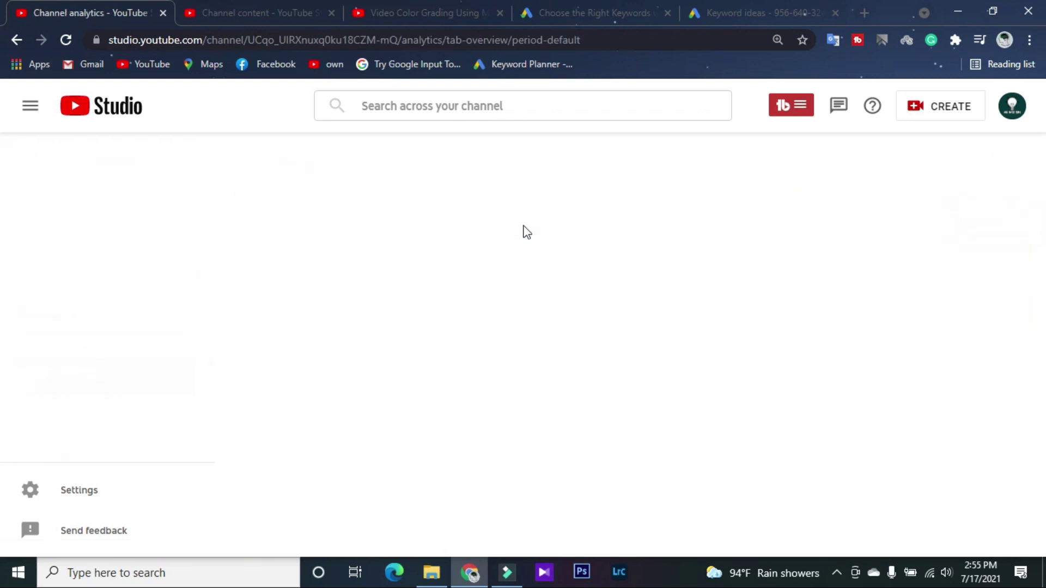